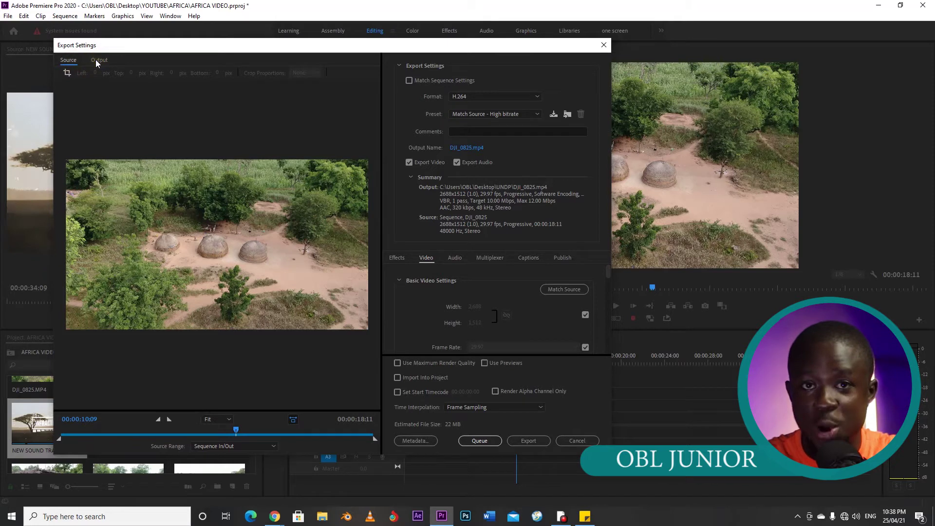
Compare the Source and Output previews of the drone clip in the export settings.
click(64, 62)
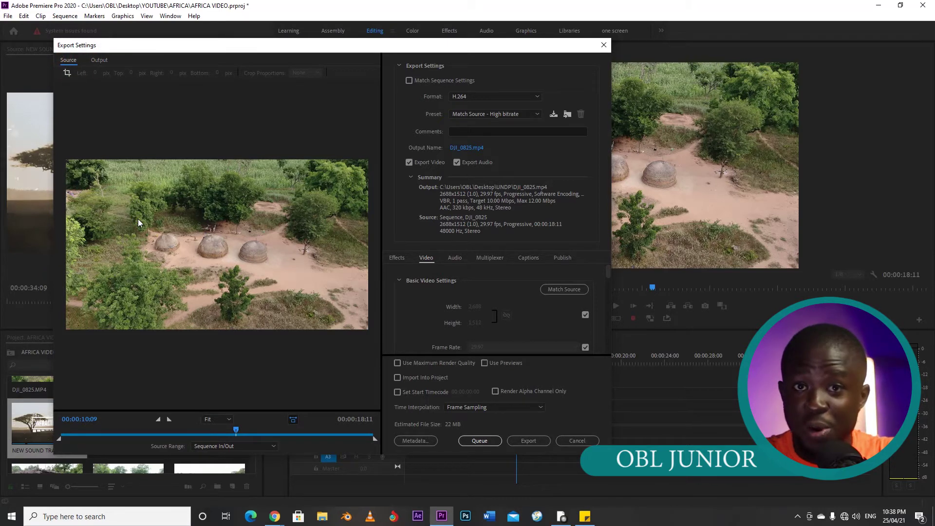
click(164, 317)
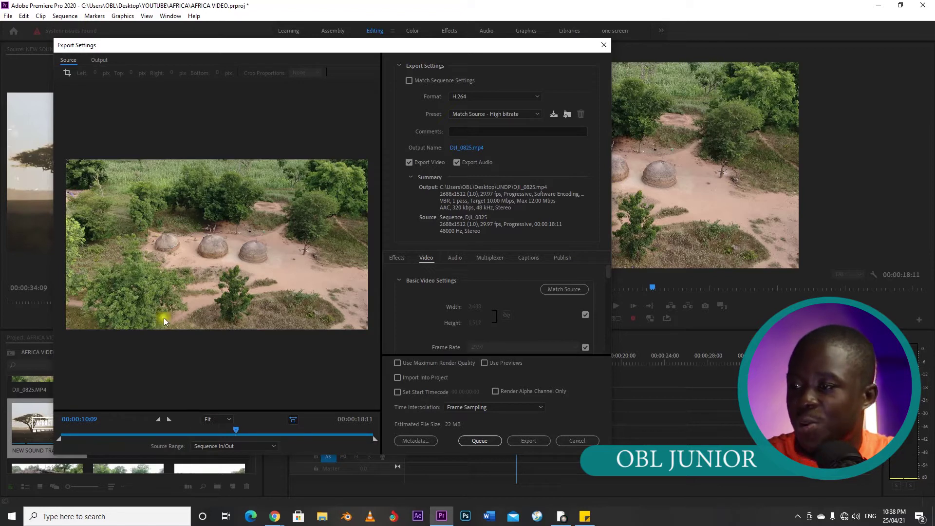
click(137, 140)
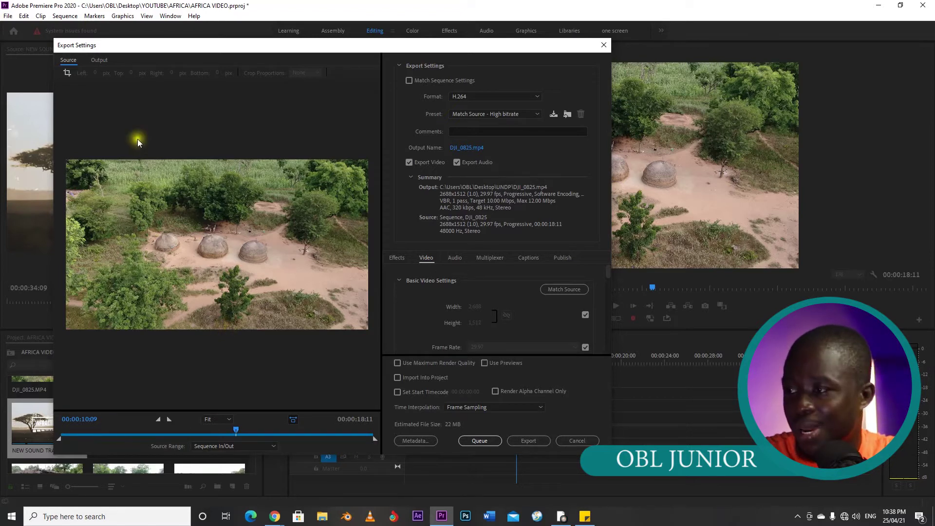
click(99, 60)
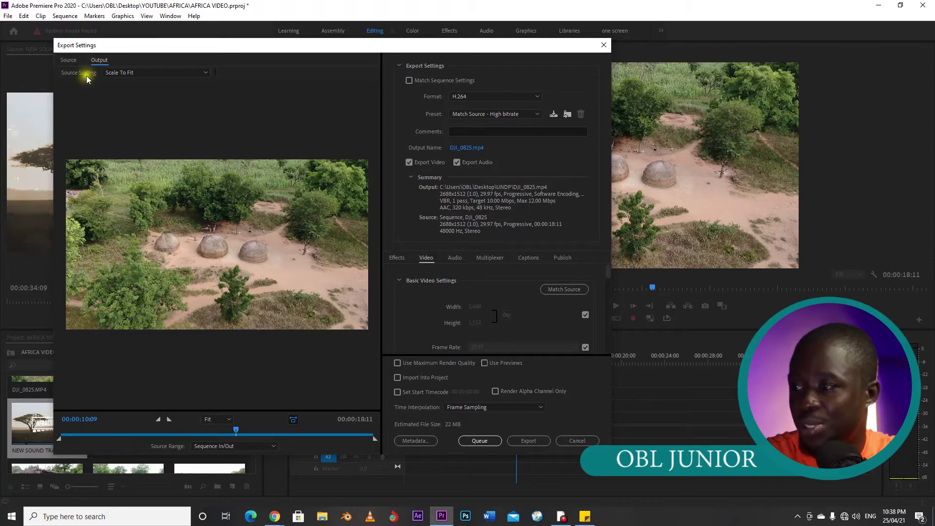
click(71, 63)
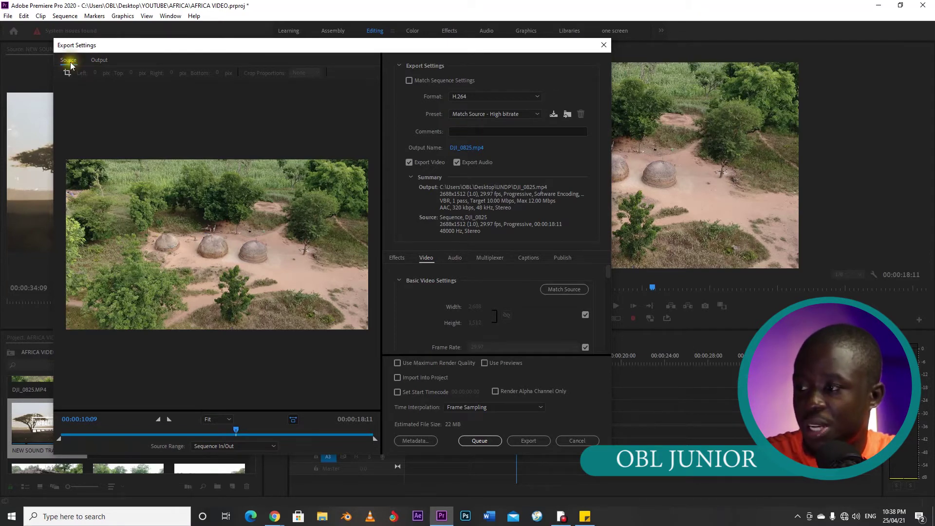
click(99, 61)
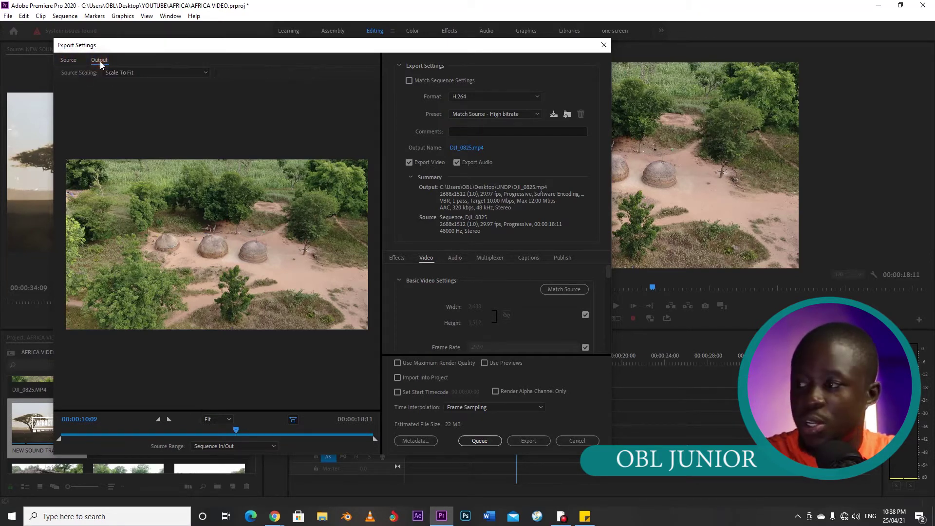
click(95, 61)
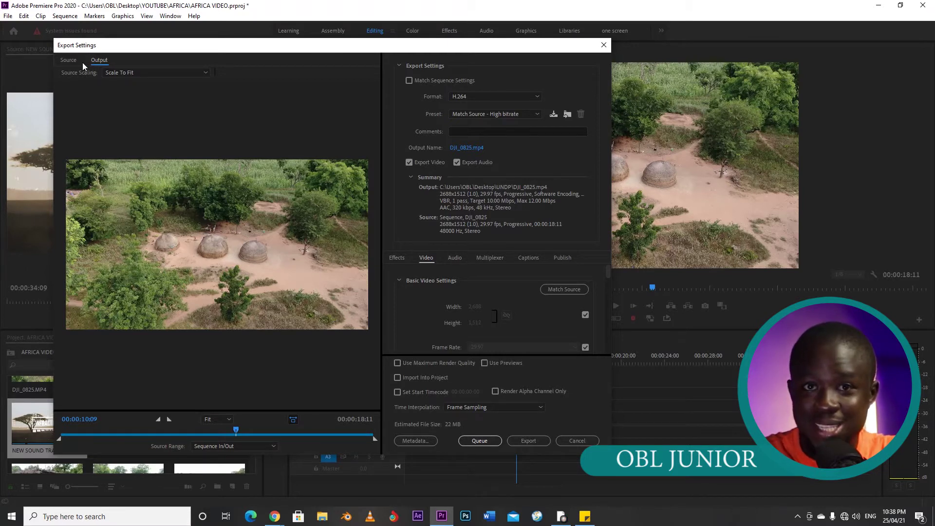
click(79, 61)
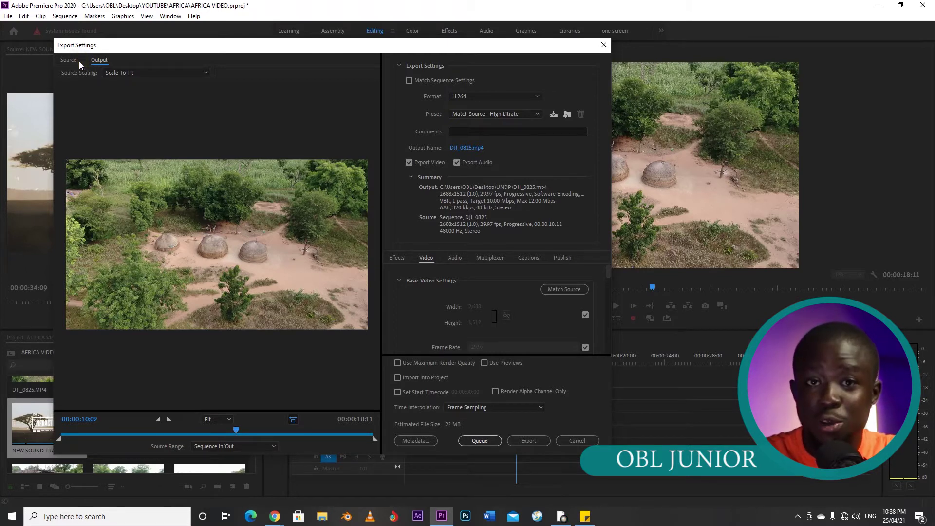
click(76, 62)
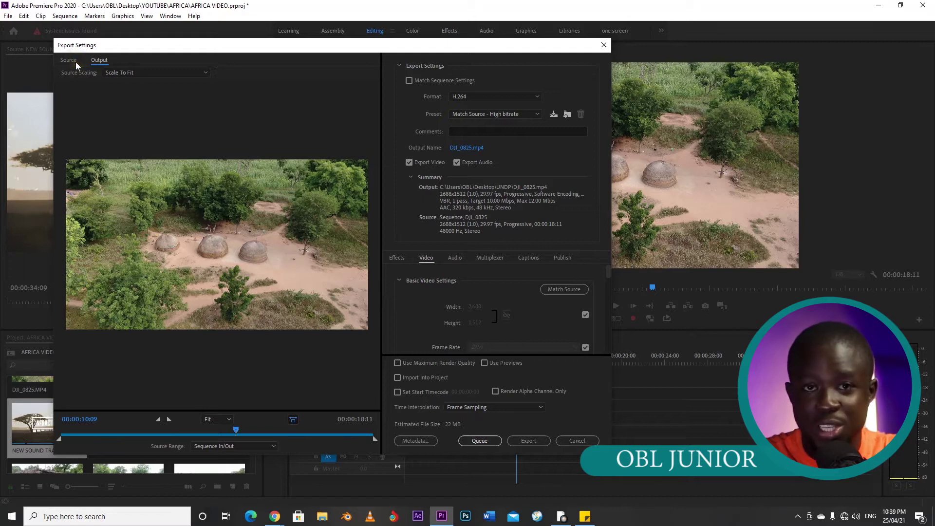
click(70, 62)
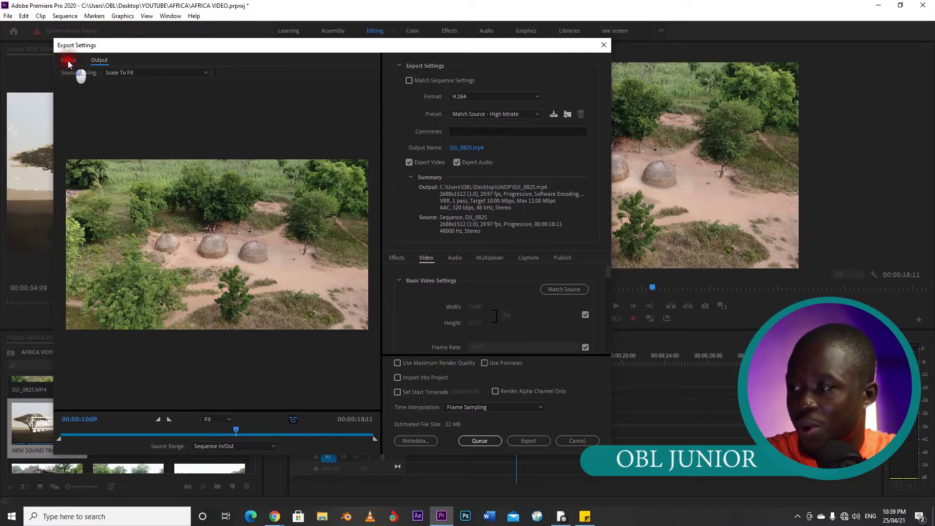
click(63, 64)
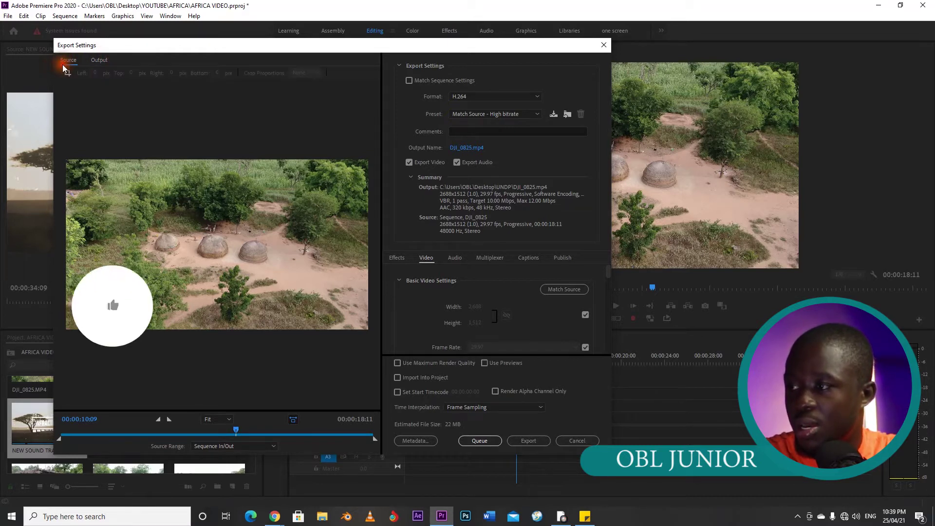
click(99, 60)
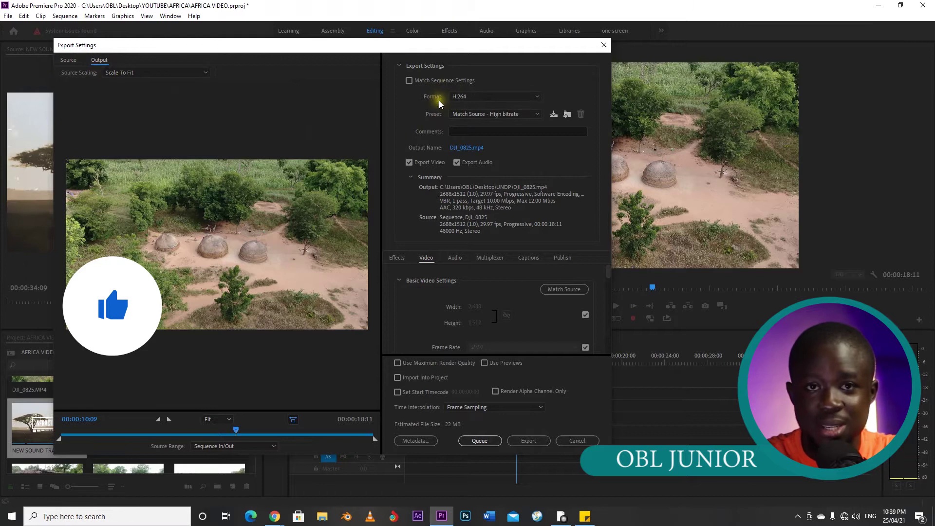
Set the export format to H.264 and the preset to Match Source - High bitrate.
click(466, 99)
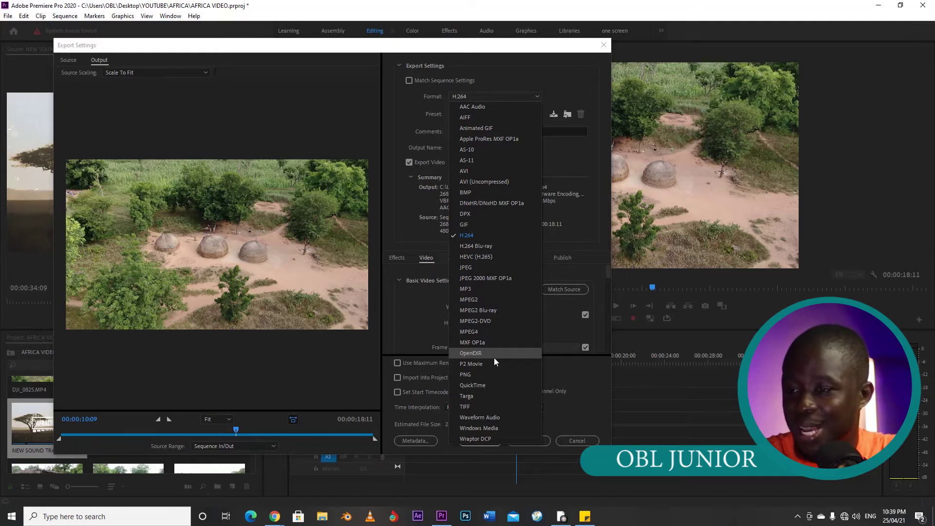
click(486, 235)
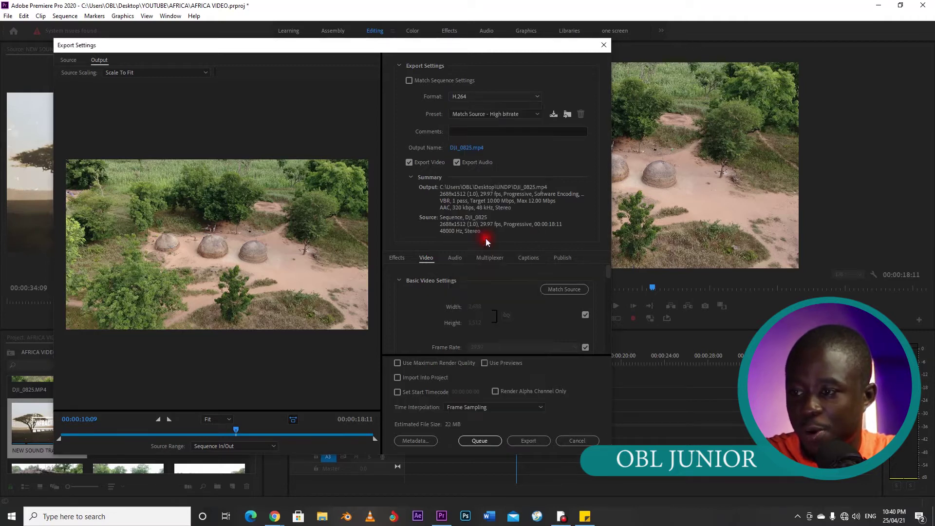
click(472, 114)
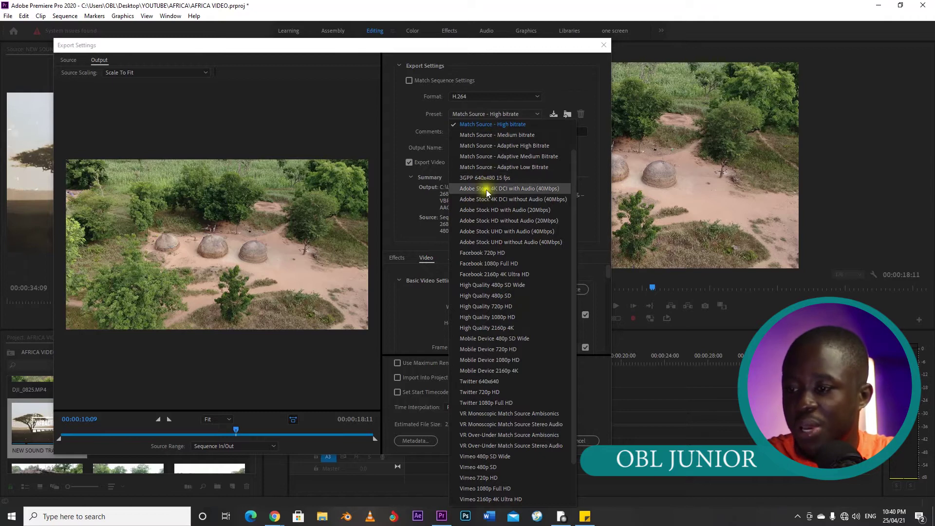
scroll(484, 273, down, 5)
scroll(483, 286, up, 5)
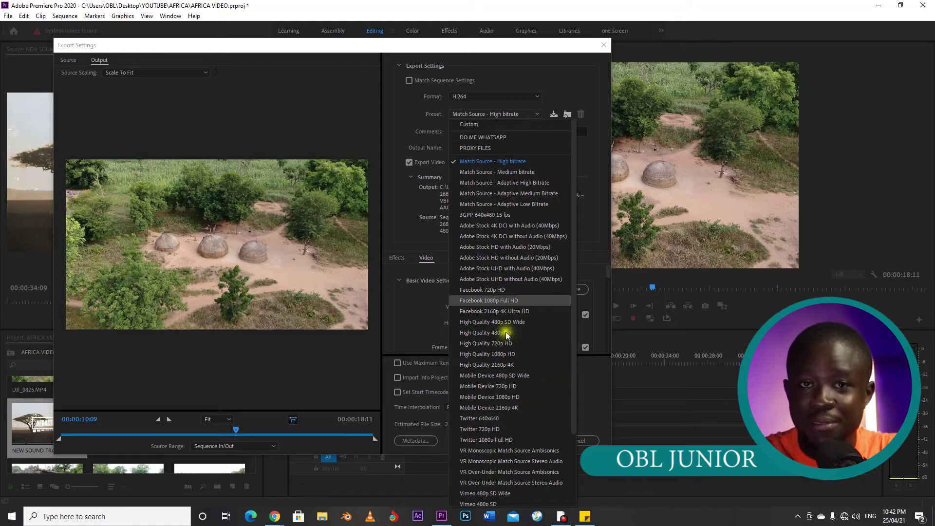
click(476, 116)
click(475, 115)
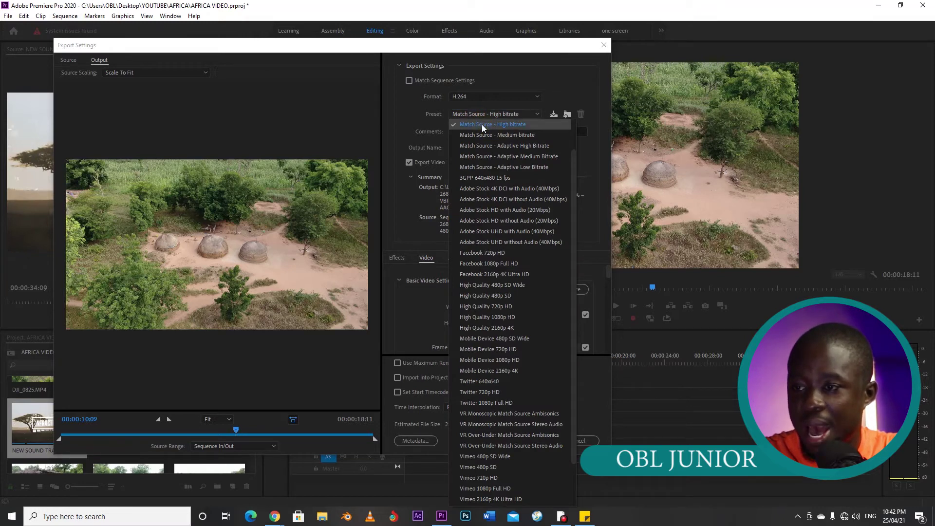
click(483, 126)
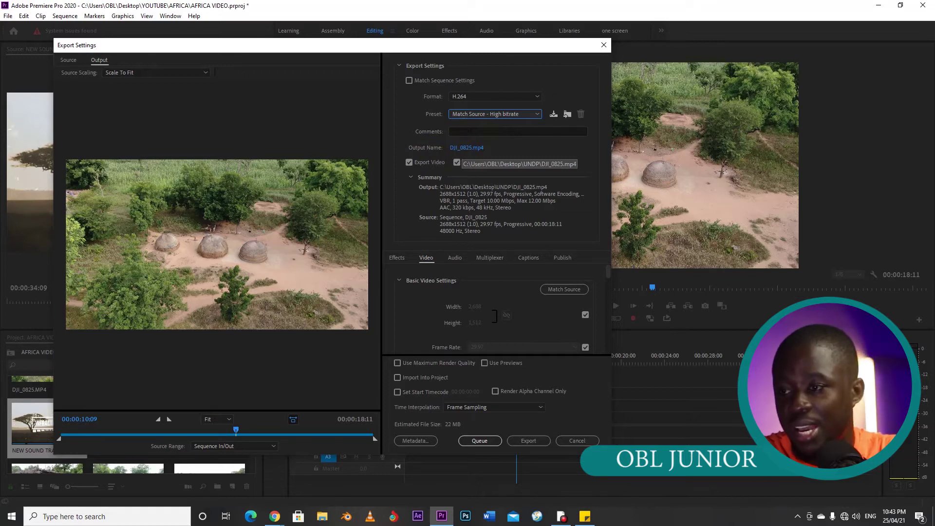
Set the export destination to the AFRICA folder inside the YOUTUBE folder on the Desktop.
click(467, 147)
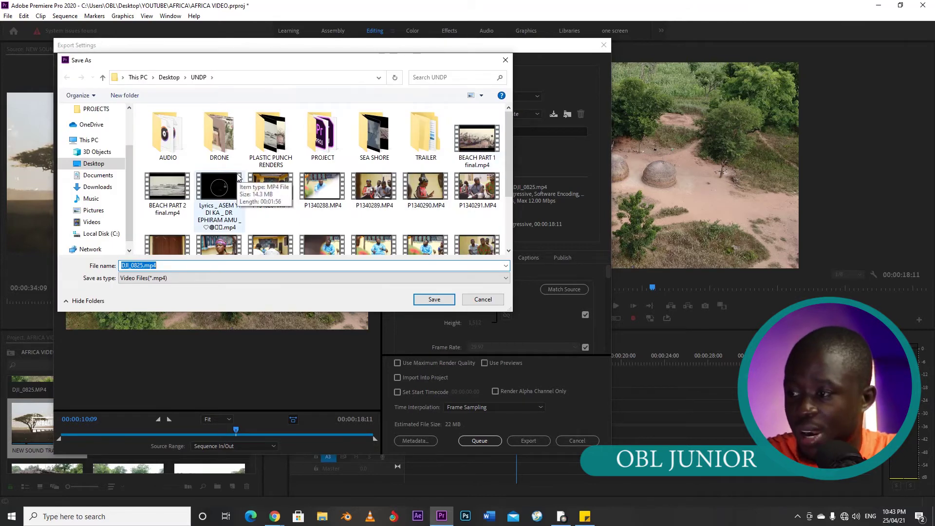
click(94, 164)
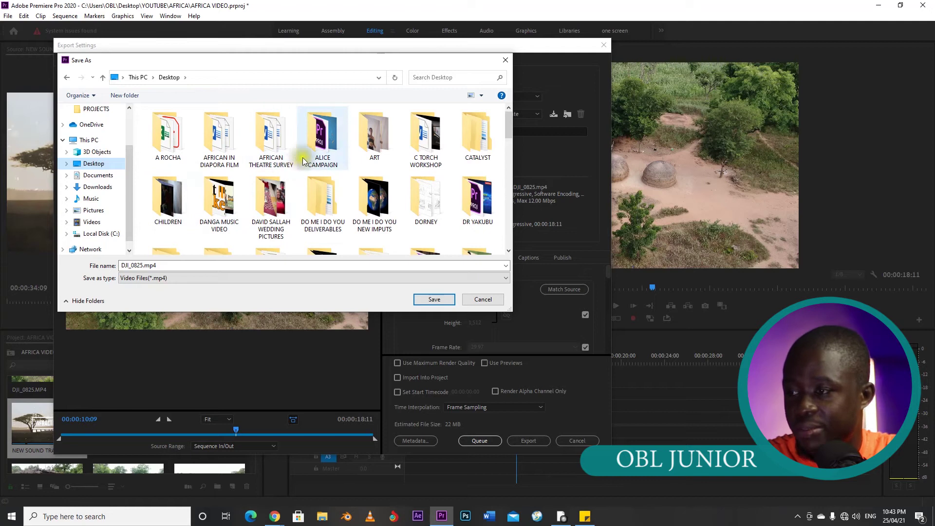
click(271, 149)
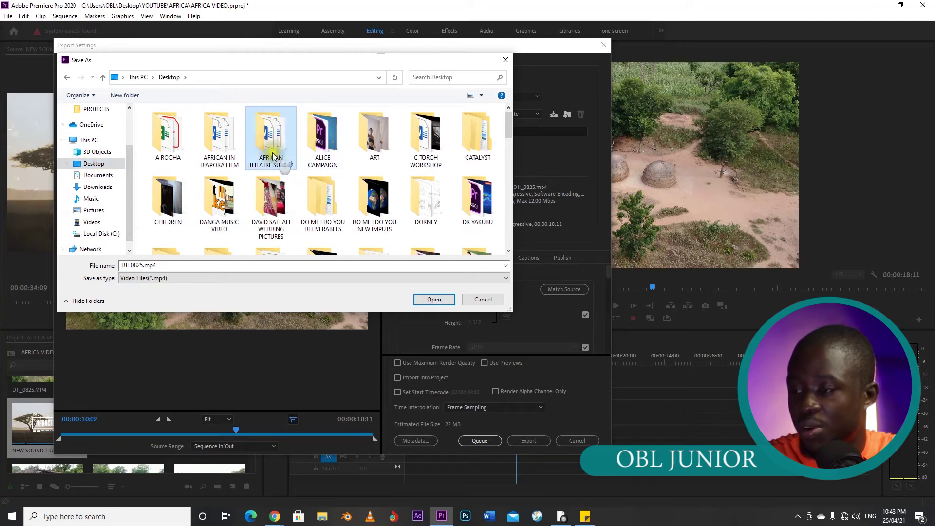
scroll(272, 156, down, 5)
scroll(270, 156, down, 2)
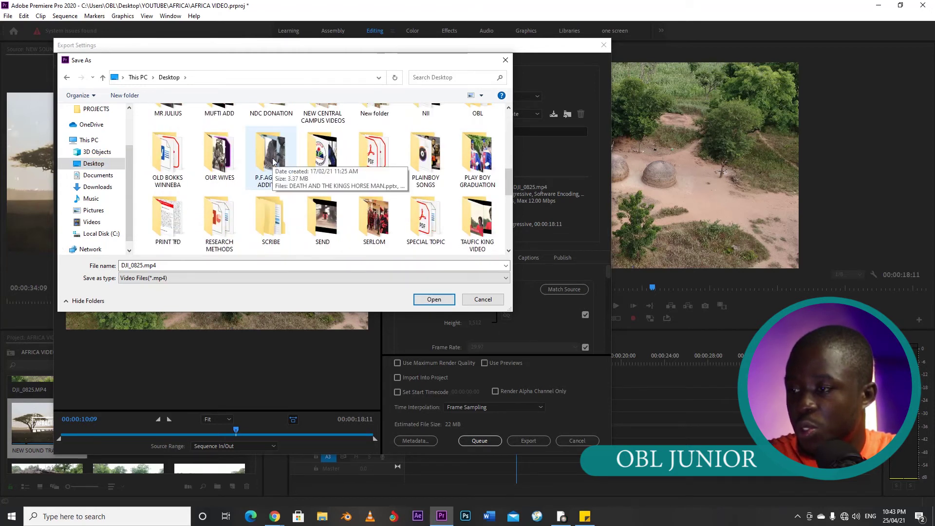
scroll(268, 146, down, 3)
double_click(280, 143)
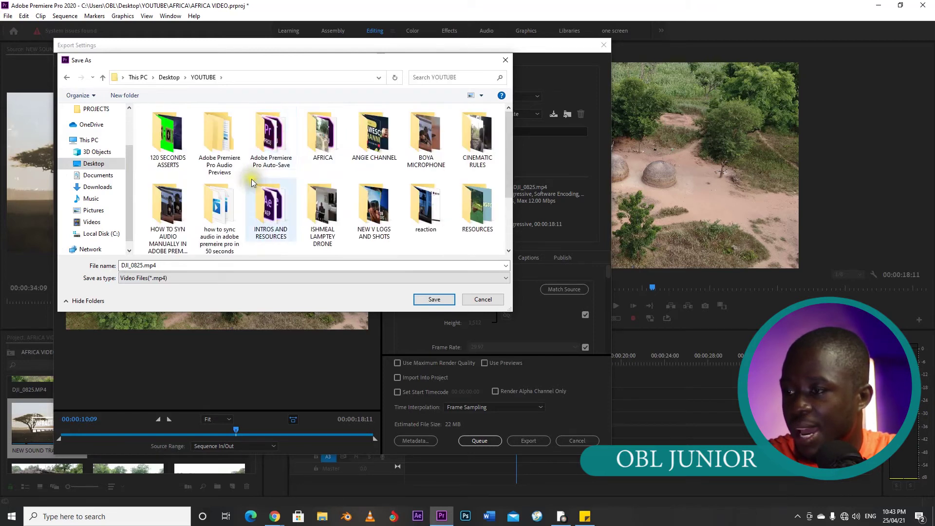
double_click(335, 145)
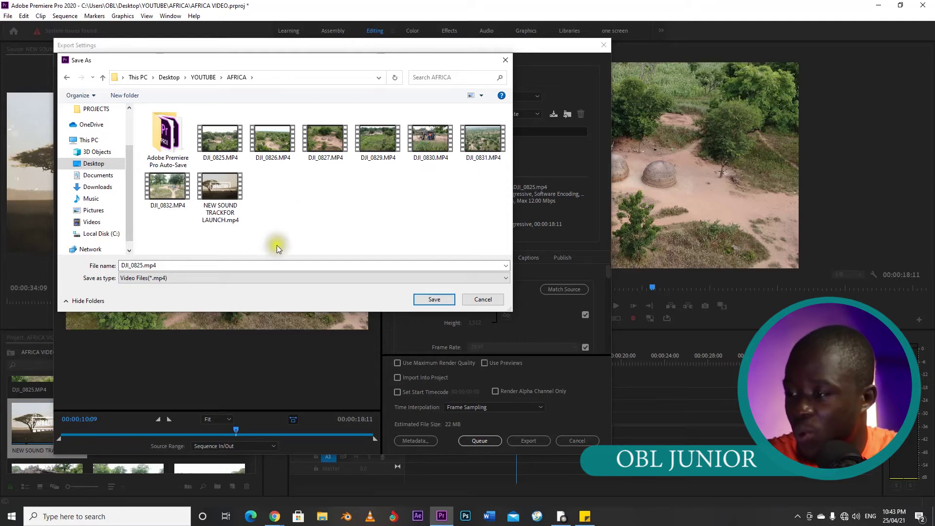
Name the output file PART 2 EDIT and save the name and location.
double_click(225, 267)
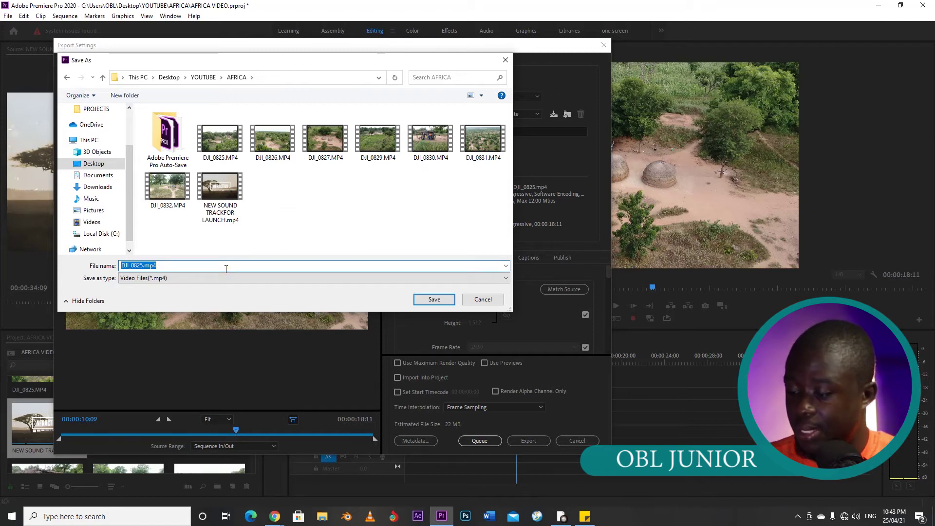
text(PART 2 EDIT)
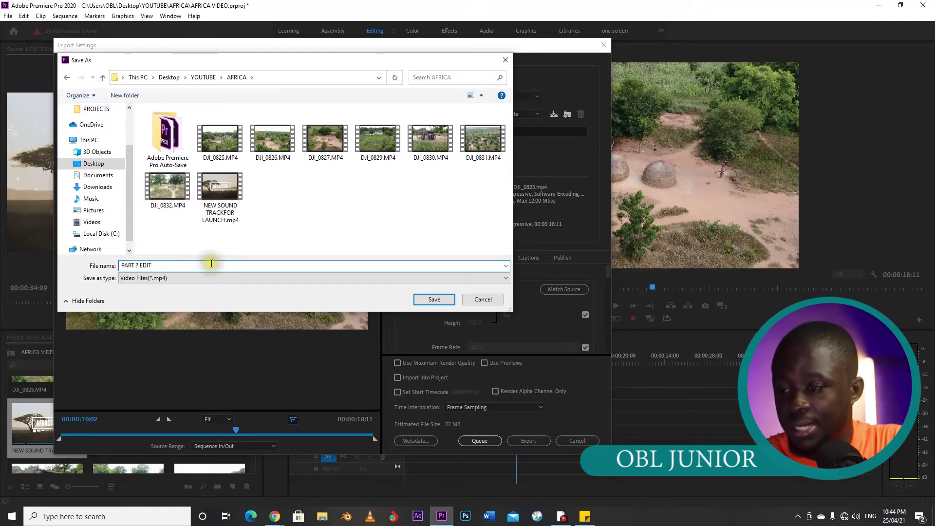
click(430, 298)
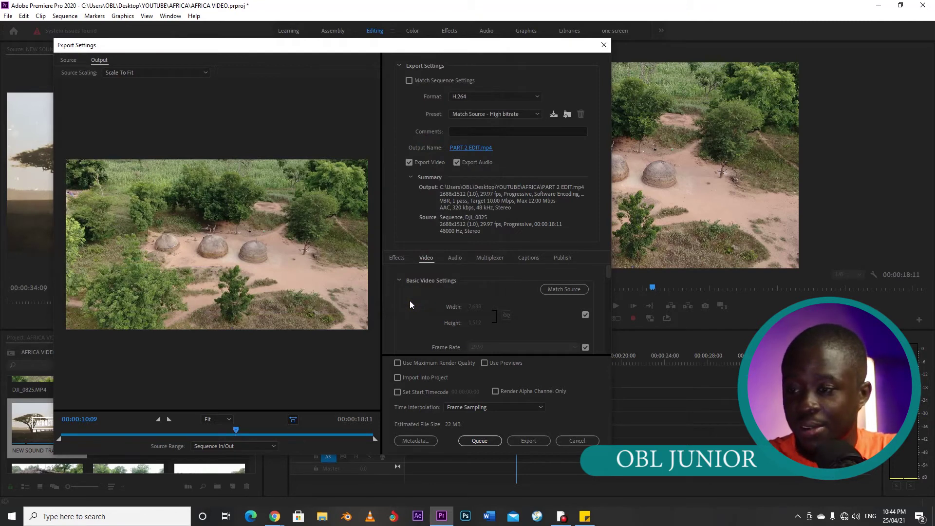
Review the video bitrate settings and the Match Sequence Settings, format and preset options.
drag(609, 277, 609, 324)
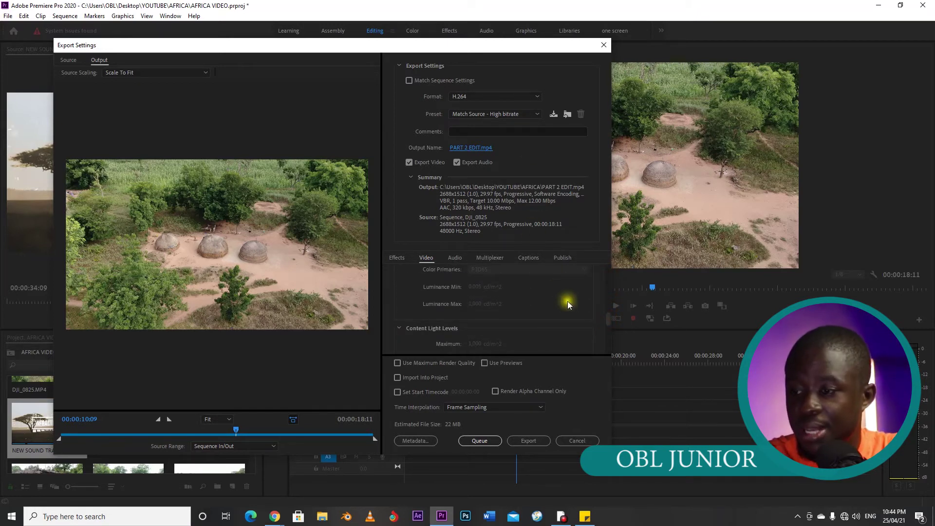
scroll(609, 313, down, 4)
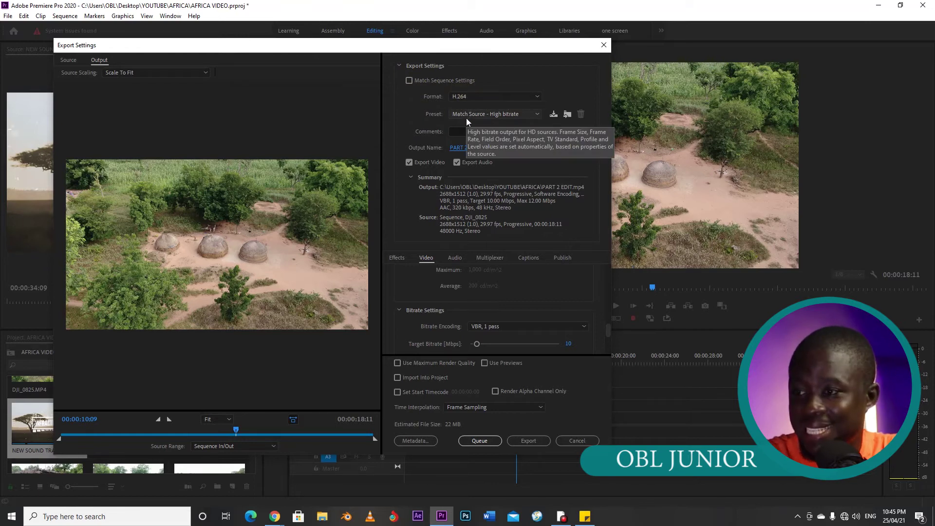
click(428, 80)
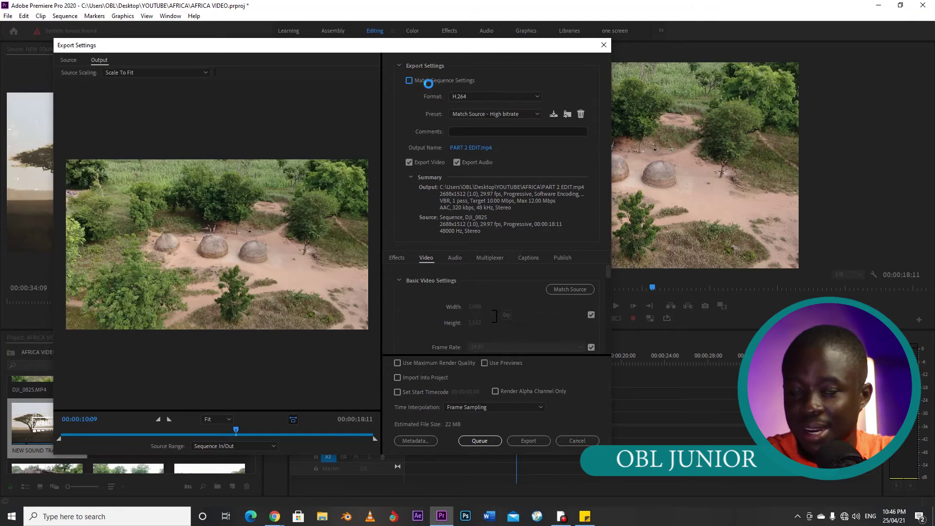
click(463, 96)
click(463, 96)
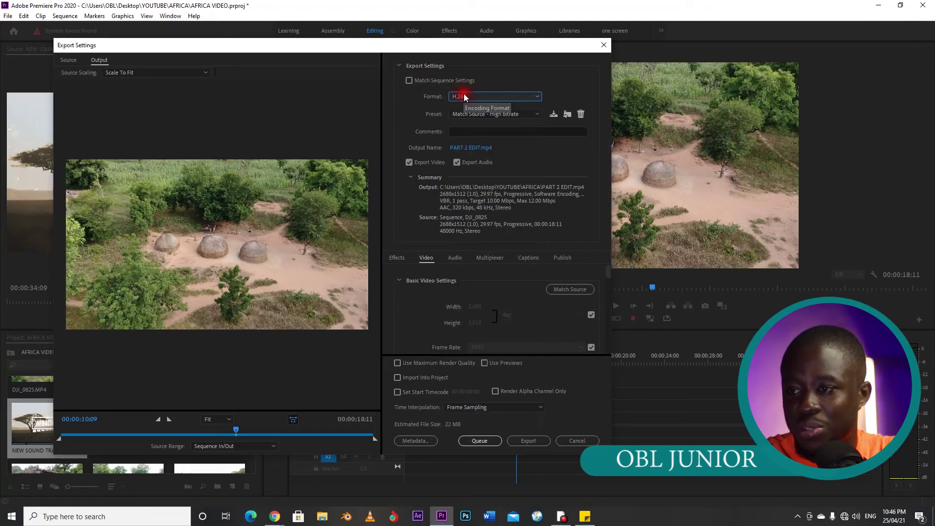
click(470, 117)
click(421, 121)
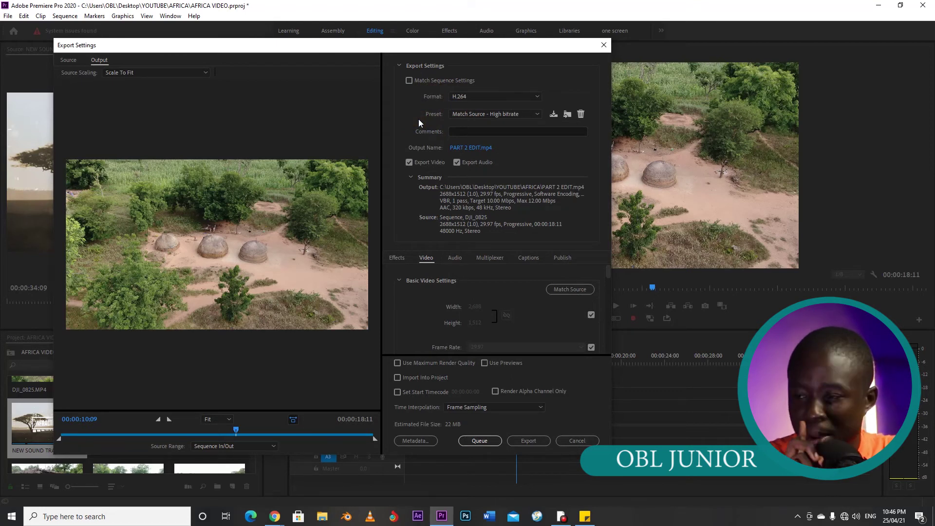
Turn video export off and back on, and exclude the audio from the export.
click(409, 164)
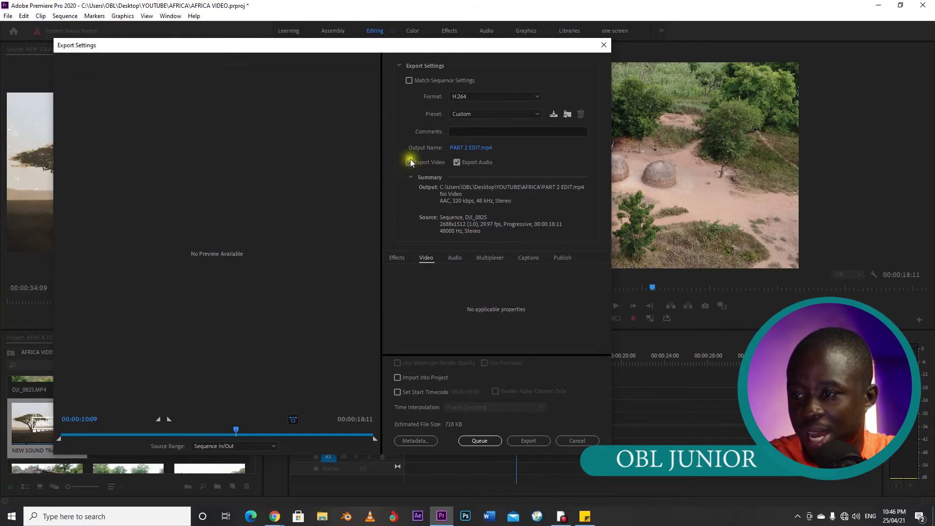
click(409, 164)
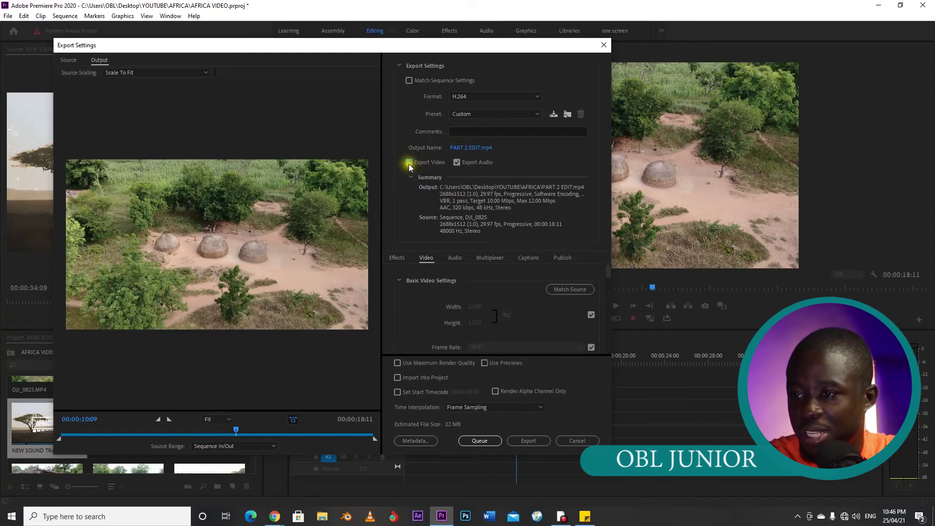
click(458, 162)
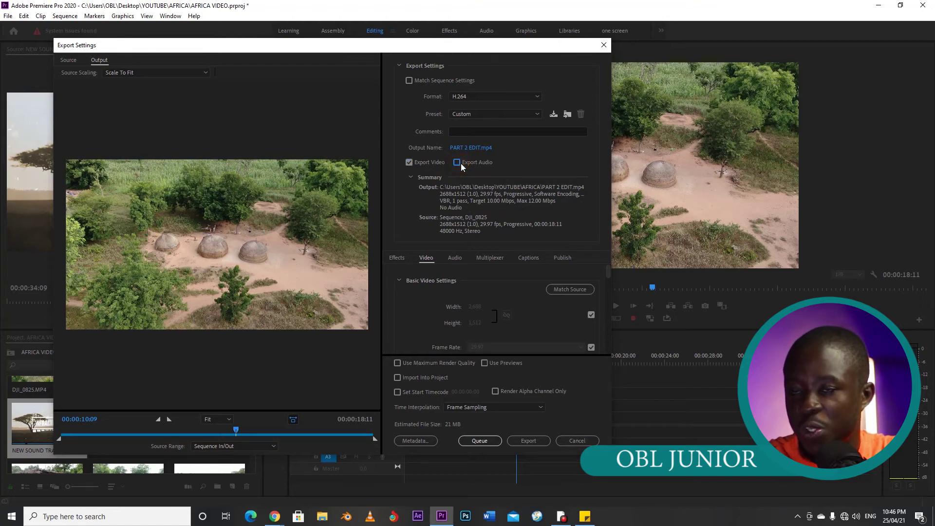
Include the audio in the export again and export the sequence as PART 2 EDIT.mp4.
click(457, 162)
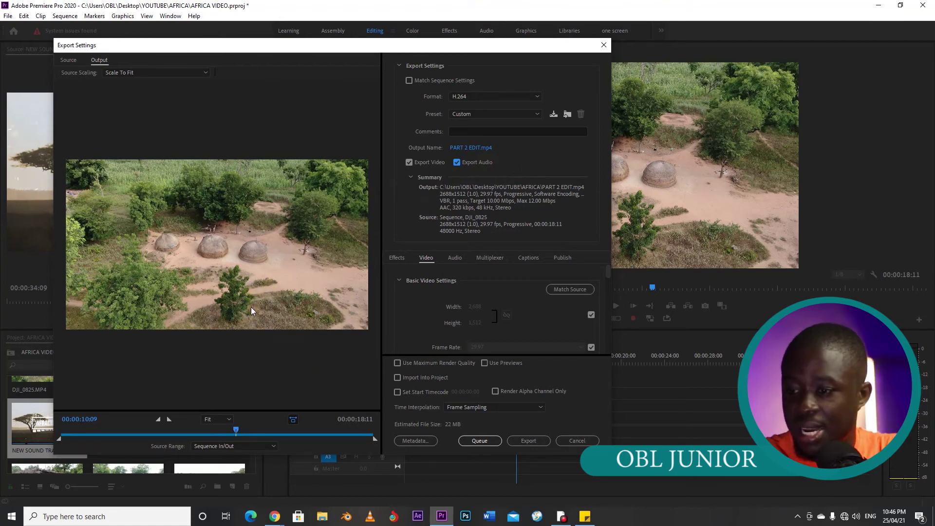
click(518, 443)
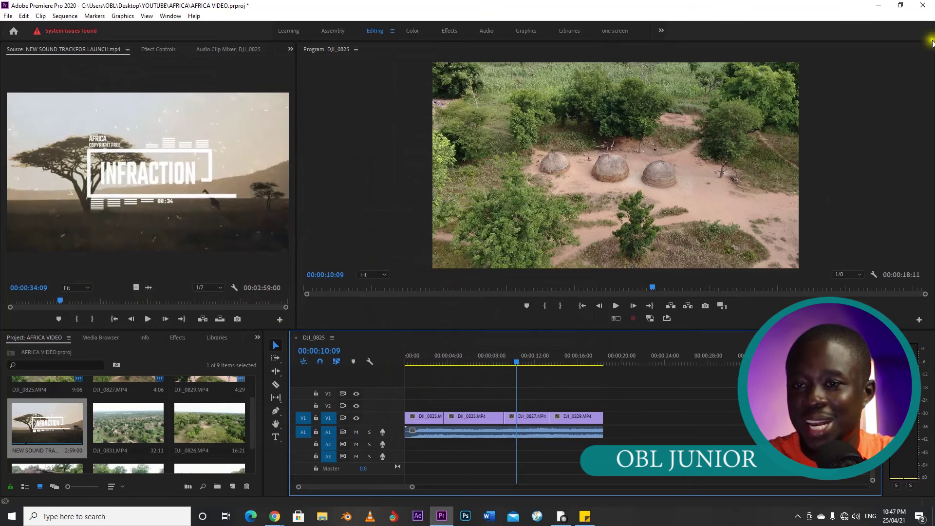
Minimize the editing program and open the AFRICA folder inside the YOUTUBE folder on the Desktop.
click(879, 5)
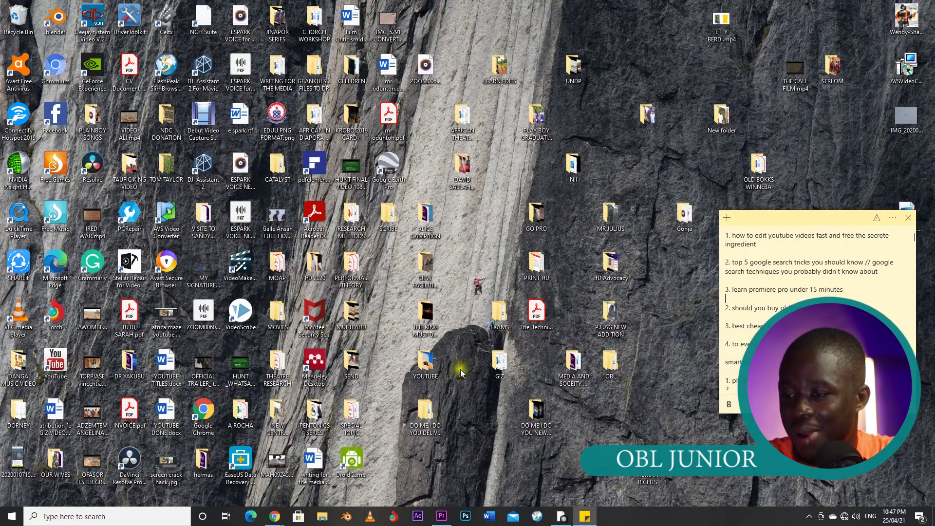
double_click(438, 369)
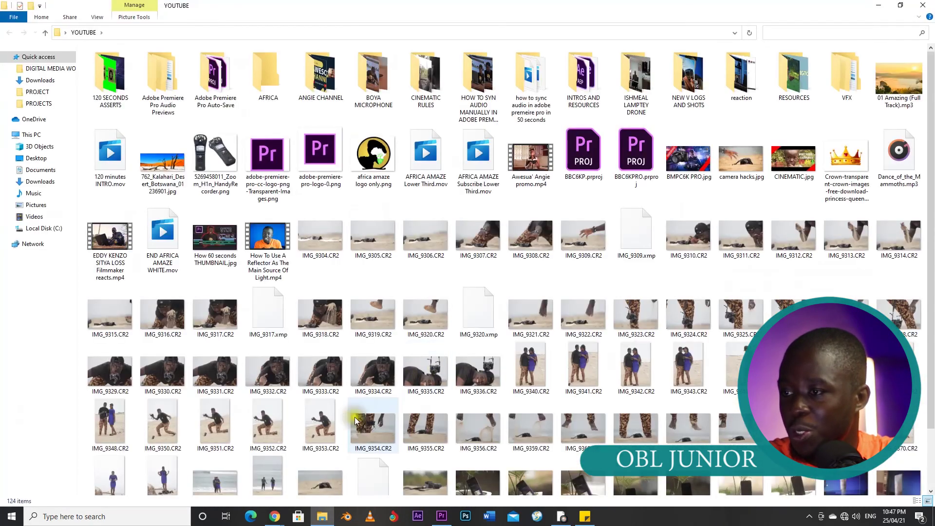
double_click(267, 78)
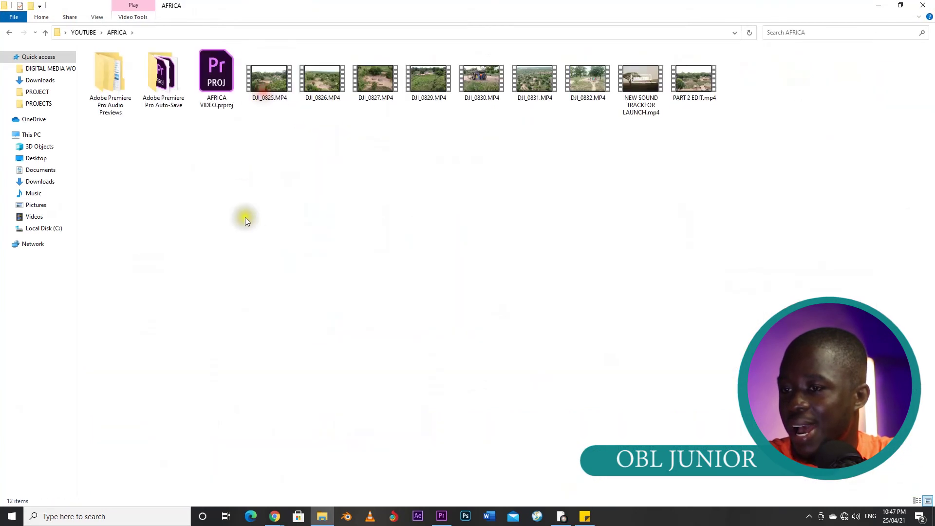
Play the exported PART 2 EDIT.mp4 from the AFRICA folder and view it in full screen.
click(702, 95)
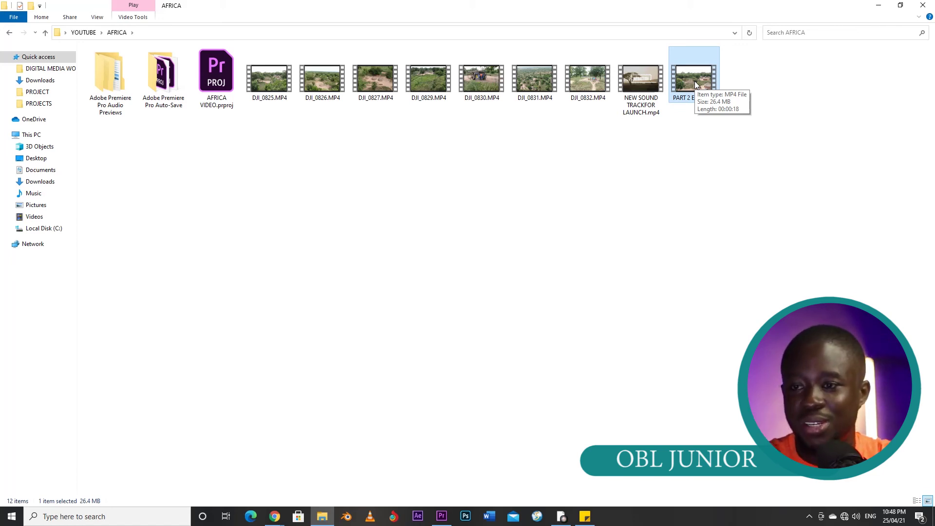
double_click(694, 85)
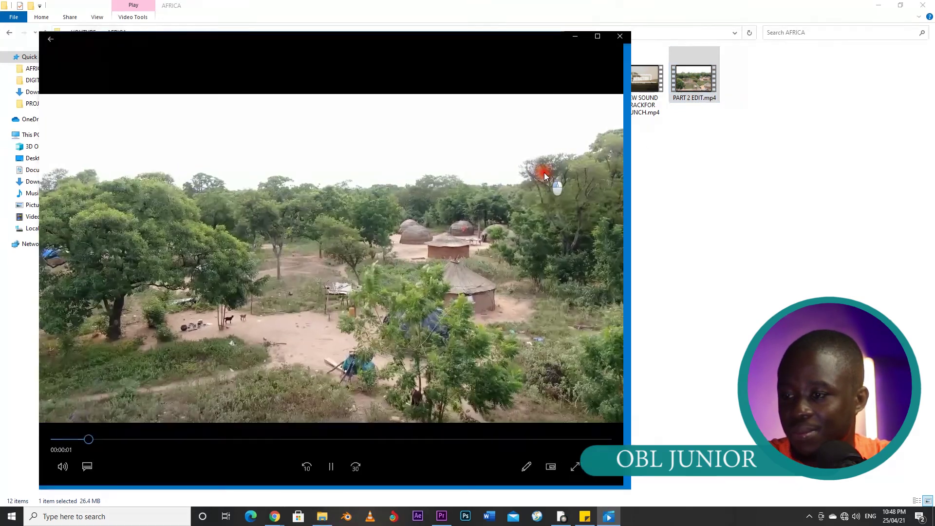
double_click(545, 172)
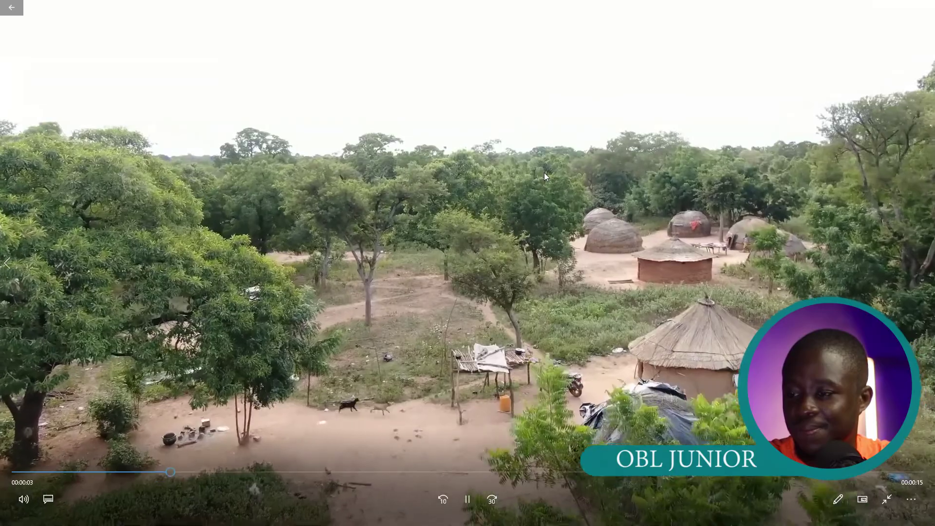